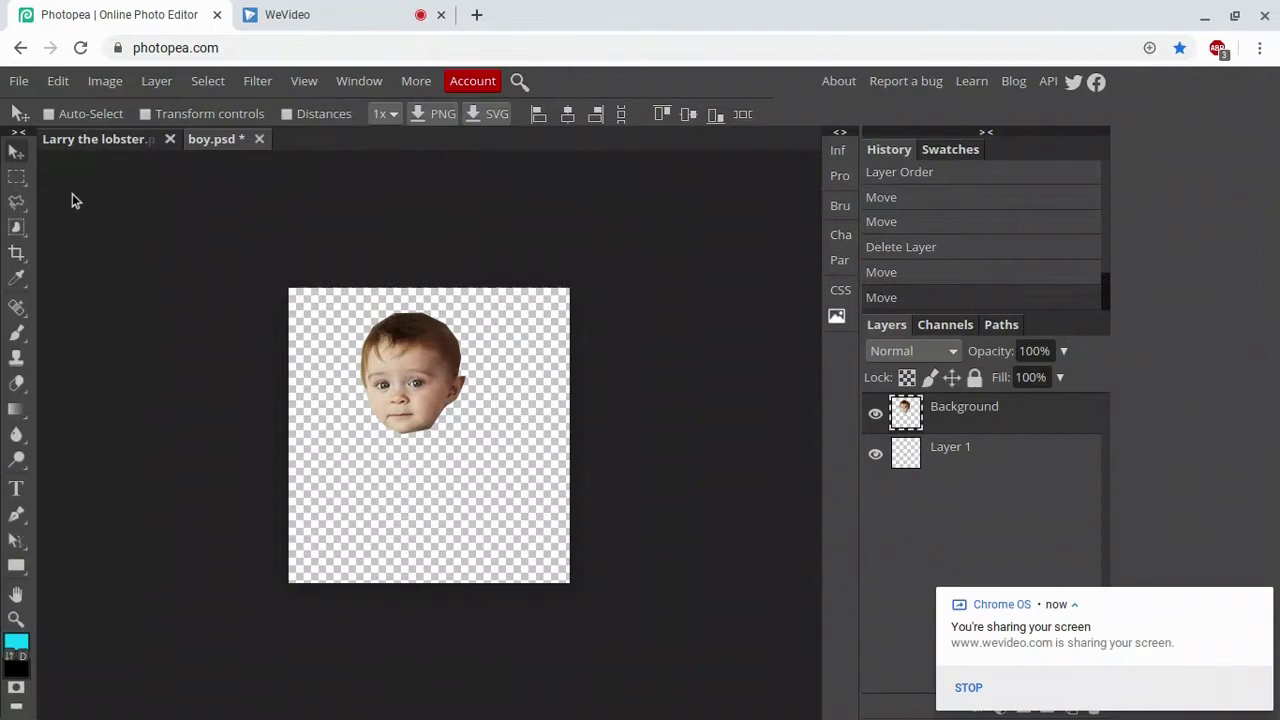
Drag the boy's cut-out face to the upper-centre of the transparent canvas
mouse_move(420, 368)
mouse_down()
mouse_move(354, 392)
mouse_move(396, 480)
mouse_move(471, 404)
mouse_move(458, 376)
mouse_up()
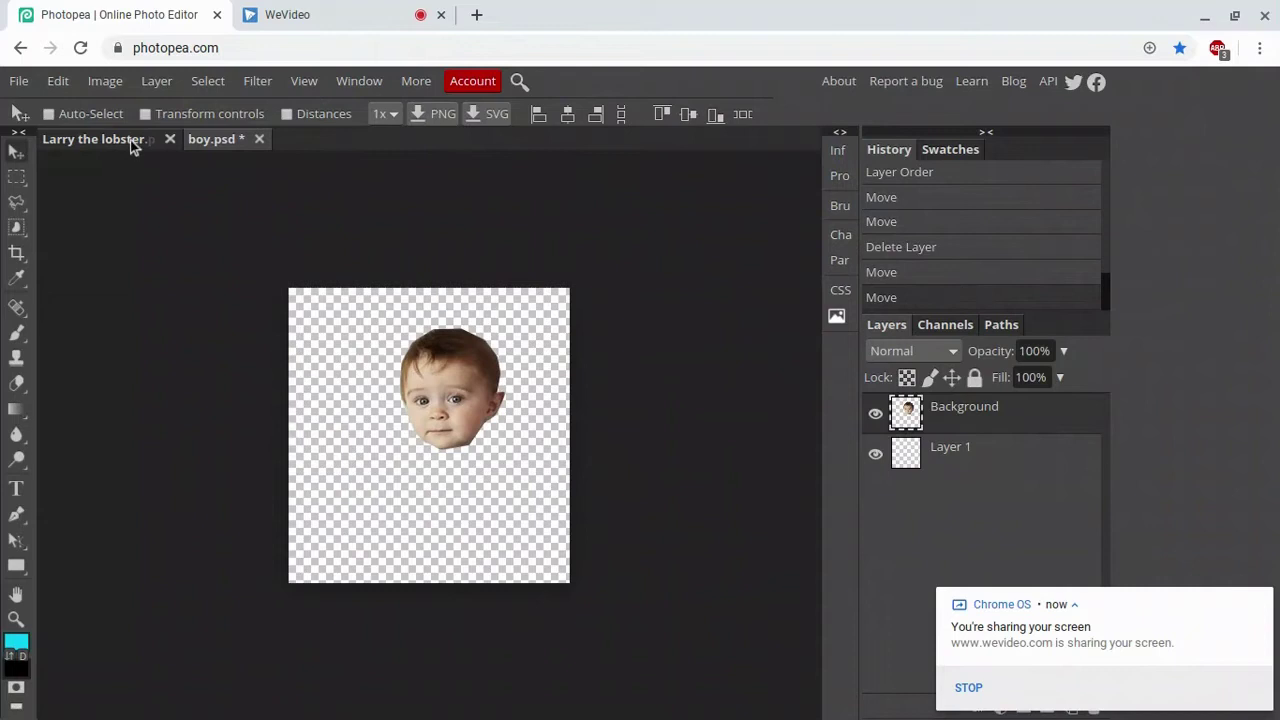
mouse_move(457, 380)
mouse_down()
mouse_move(396, 369)
mouse_move(387, 412)
mouse_move(430, 398)
mouse_move(428, 347)
mouse_move(455, 385)
mouse_move(439, 370)
mouse_move(462, 354)
mouse_move(422, 365)
mouse_move(392, 402)
mouse_move(485, 396)
mouse_move(407, 425)
mouse_move(445, 376)
mouse_move(471, 384)
mouse_move(420, 366)
mouse_move(452, 362)
mouse_move(409, 367)
mouse_move(484, 393)
mouse_move(428, 352)
mouse_move(400, 376)
mouse_move(449, 378)
mouse_move(464, 318)
mouse_move(430, 420)
mouse_move(437, 343)
mouse_up()
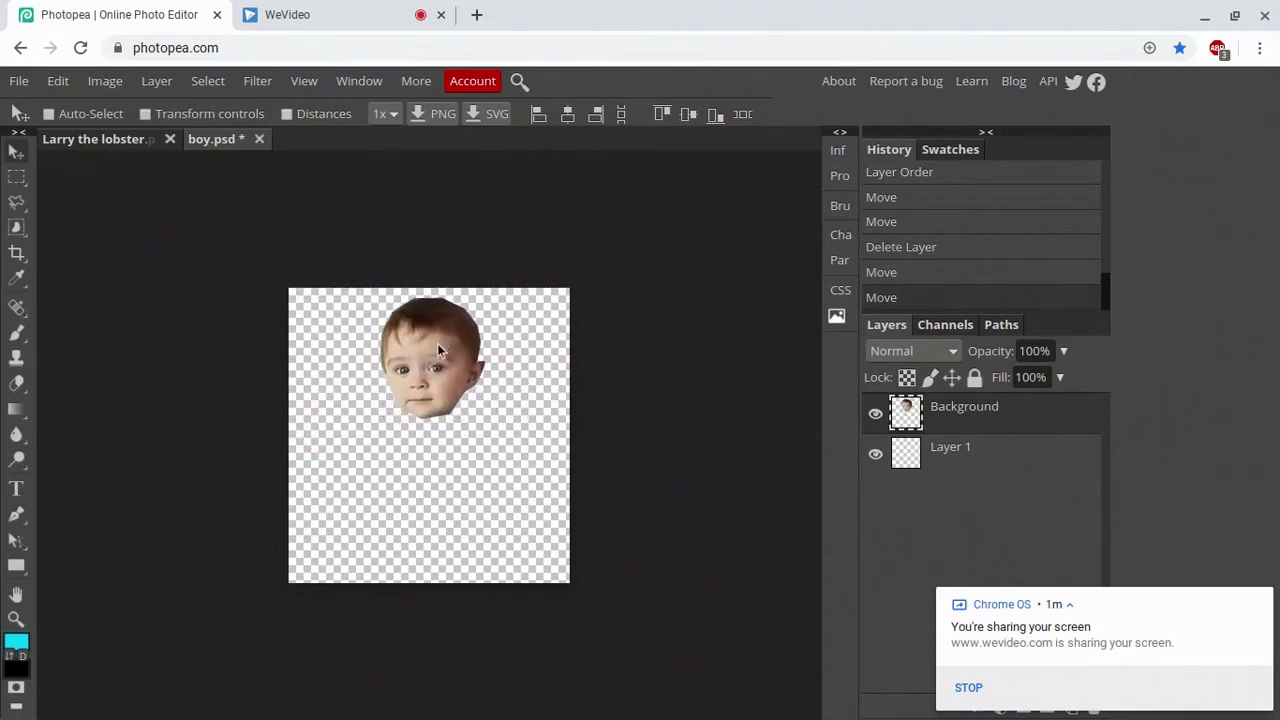
Nudge the boy's face slightly right and down in boy.psd
click(141, 146)
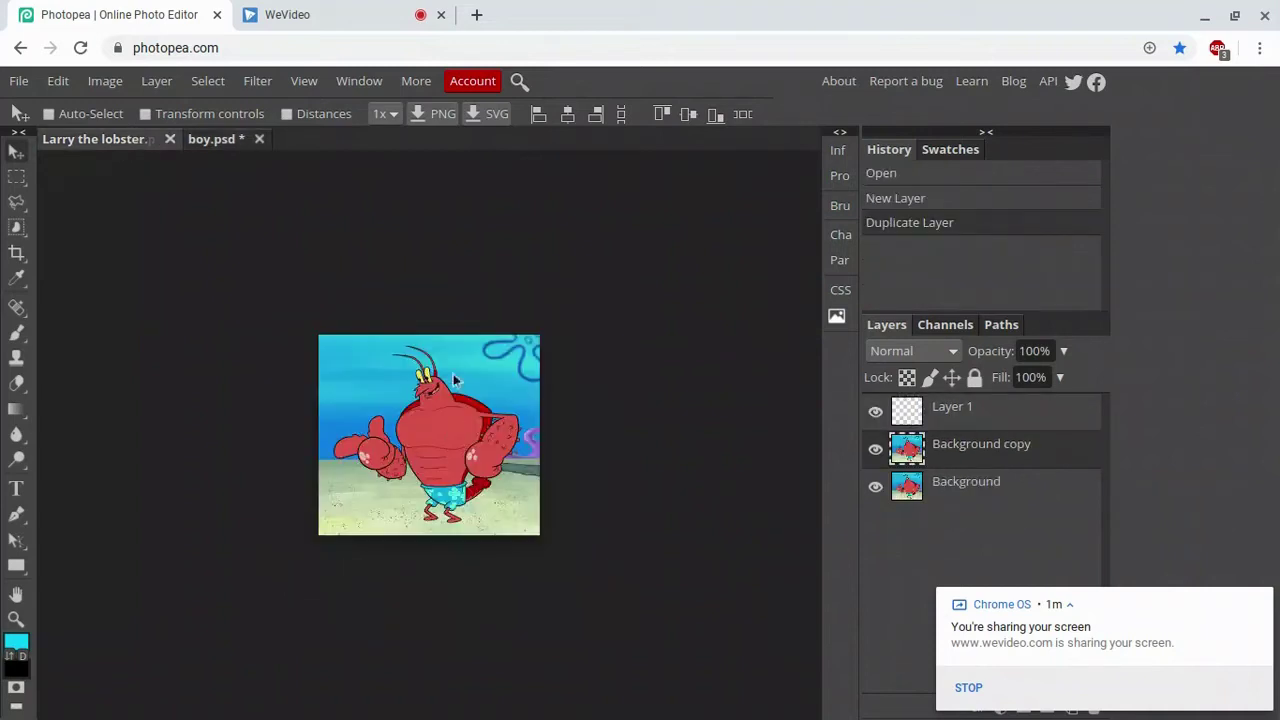
click(192, 147)
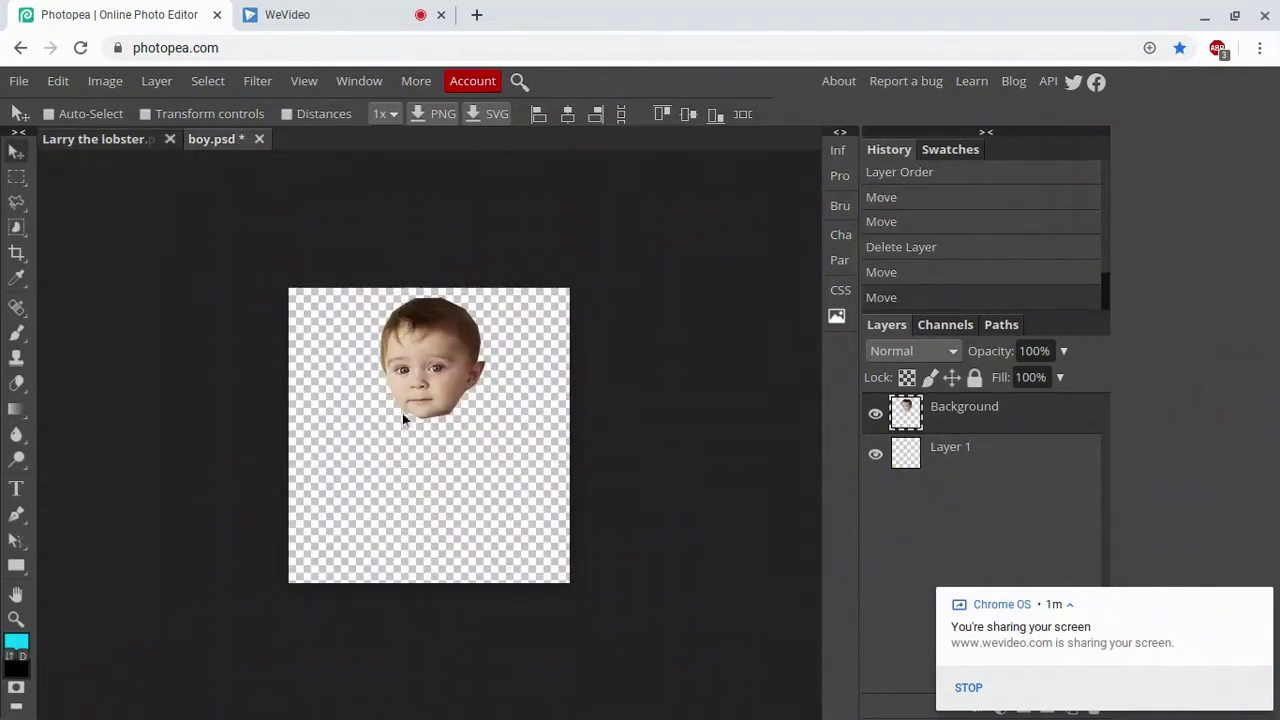
drag(425, 395, 428, 392)
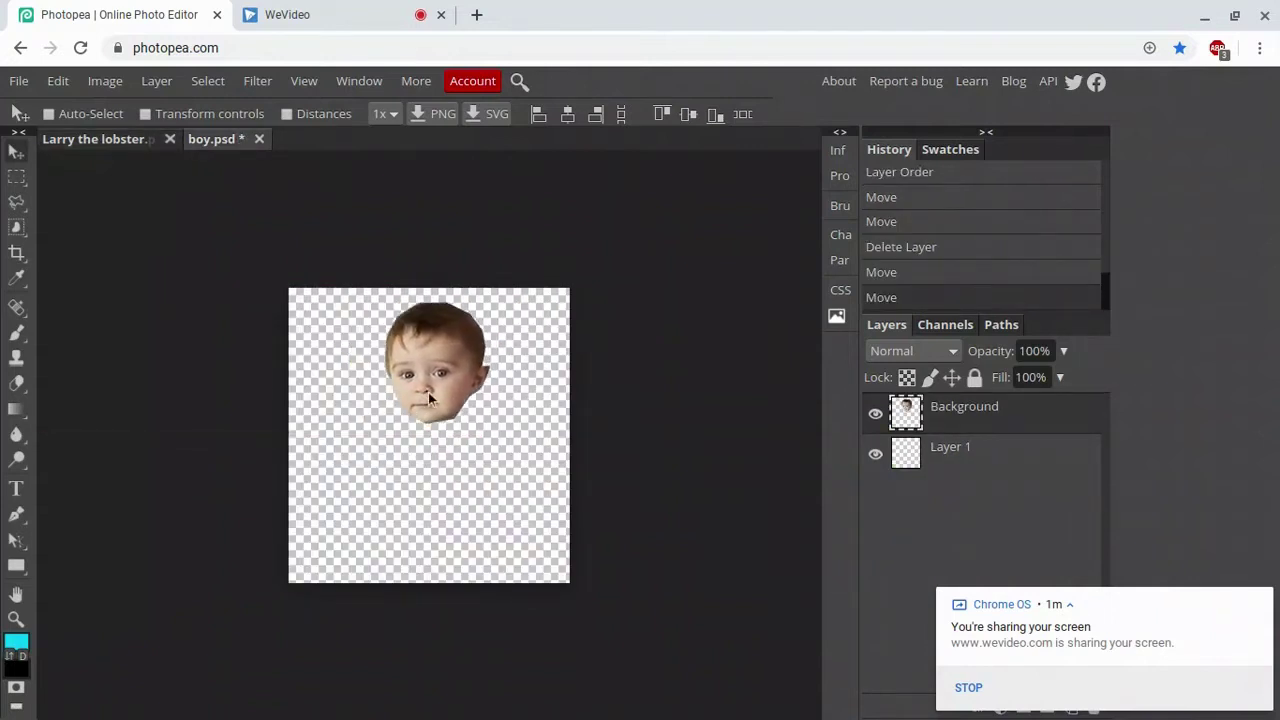
Drag the lobster picture from the Larry tab into boy.psd as a Background copy layer
click(98, 141)
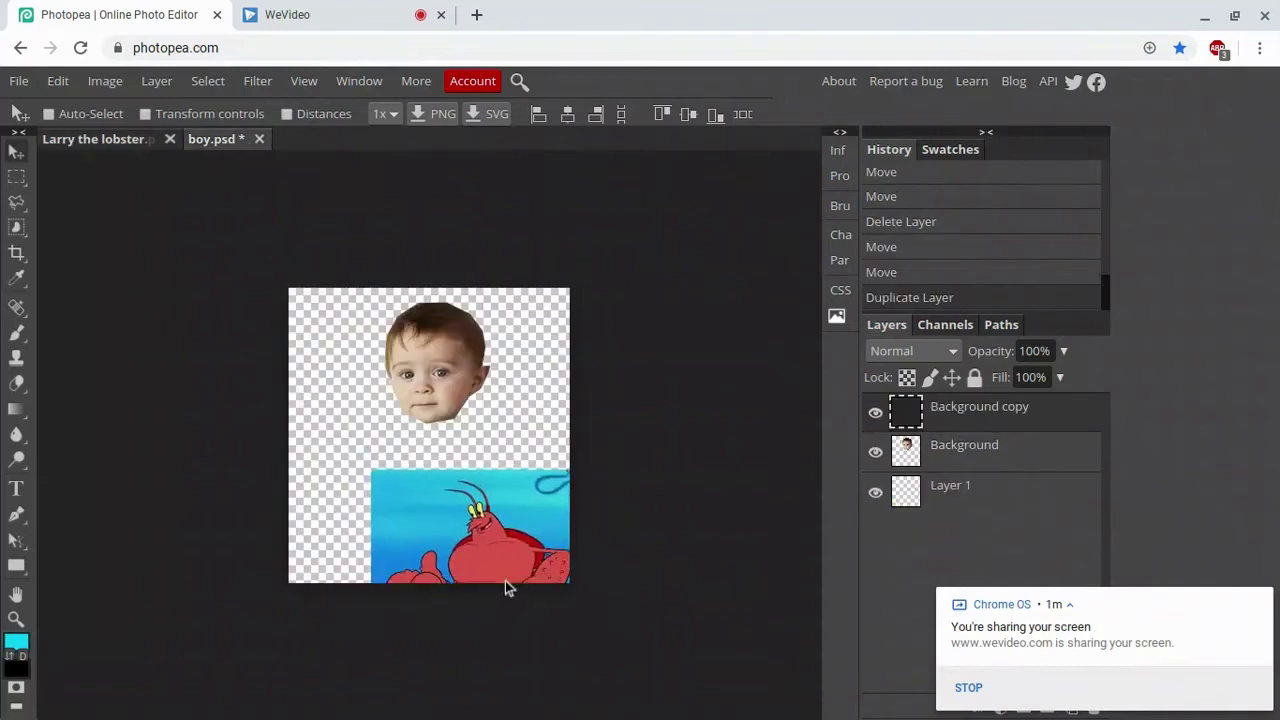
mouse_move(230, 140)
mouse_down()
mouse_move(432, 492)
mouse_move(104, 149)
mouse_up()
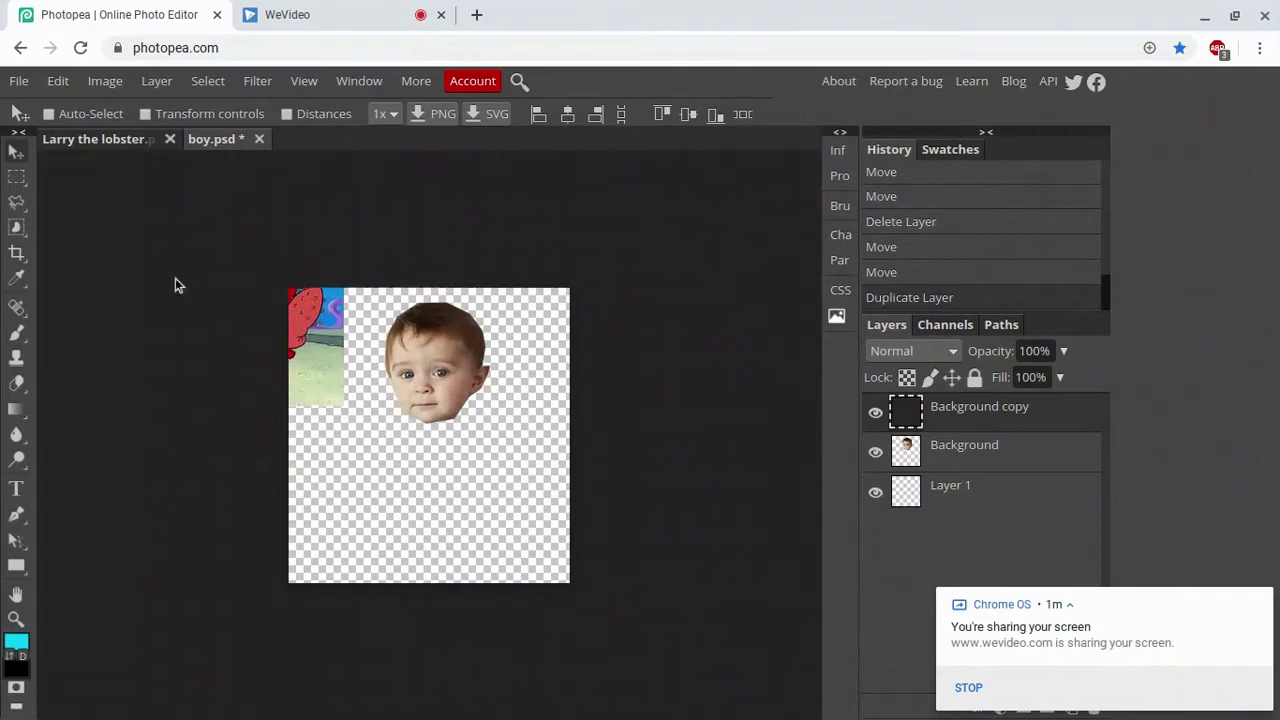
click(132, 147)
drag(132, 138, 484, 430)
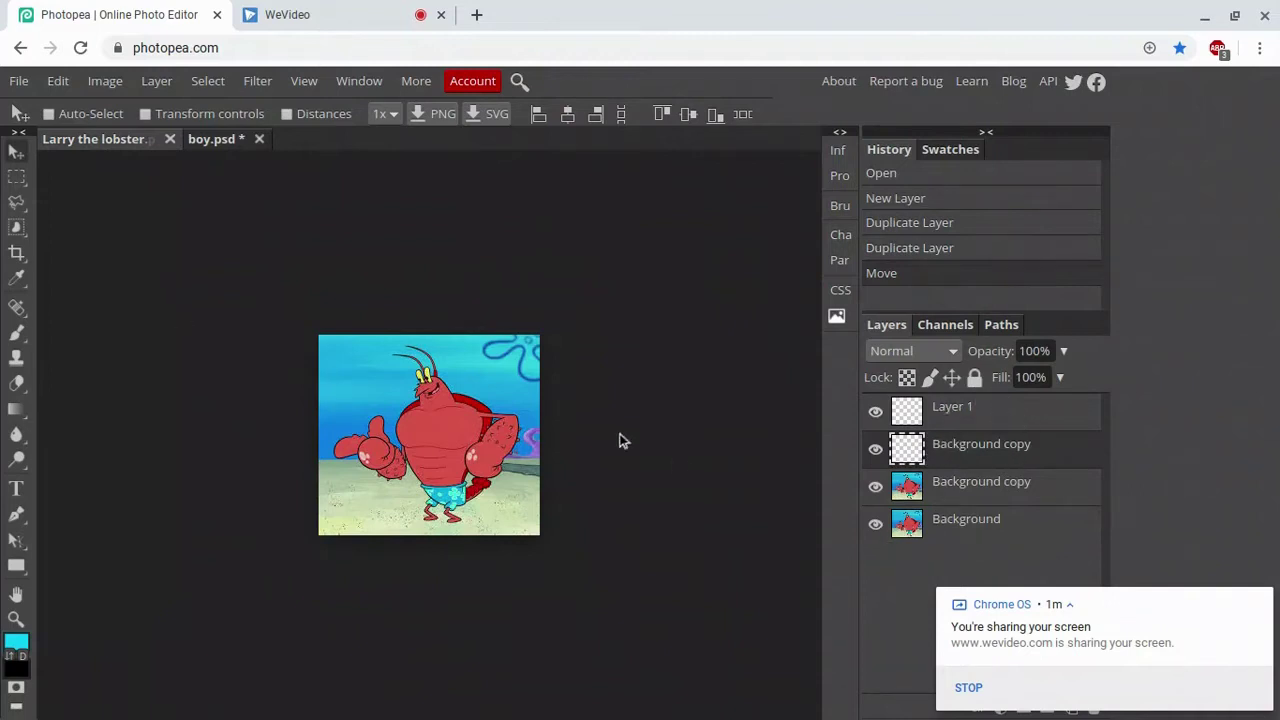
click(205, 145)
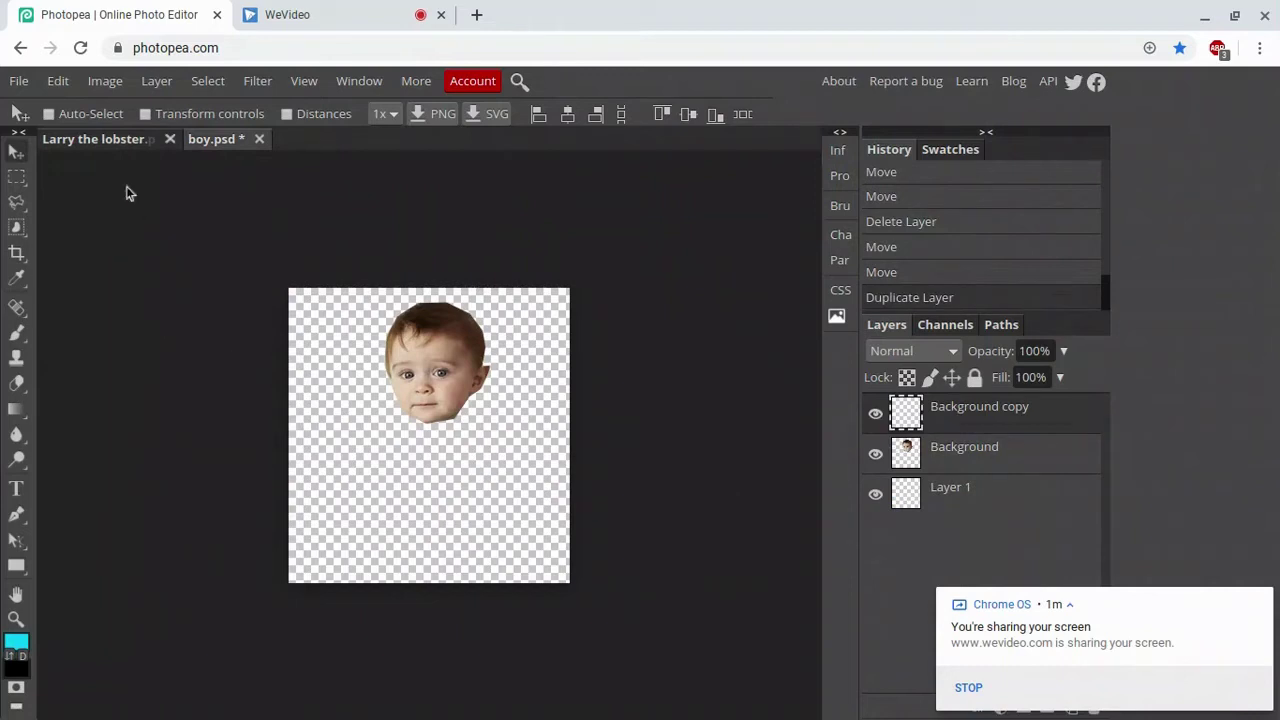
Dismiss the sharing notification and move the Larry tab after boy.psd
click(119, 142)
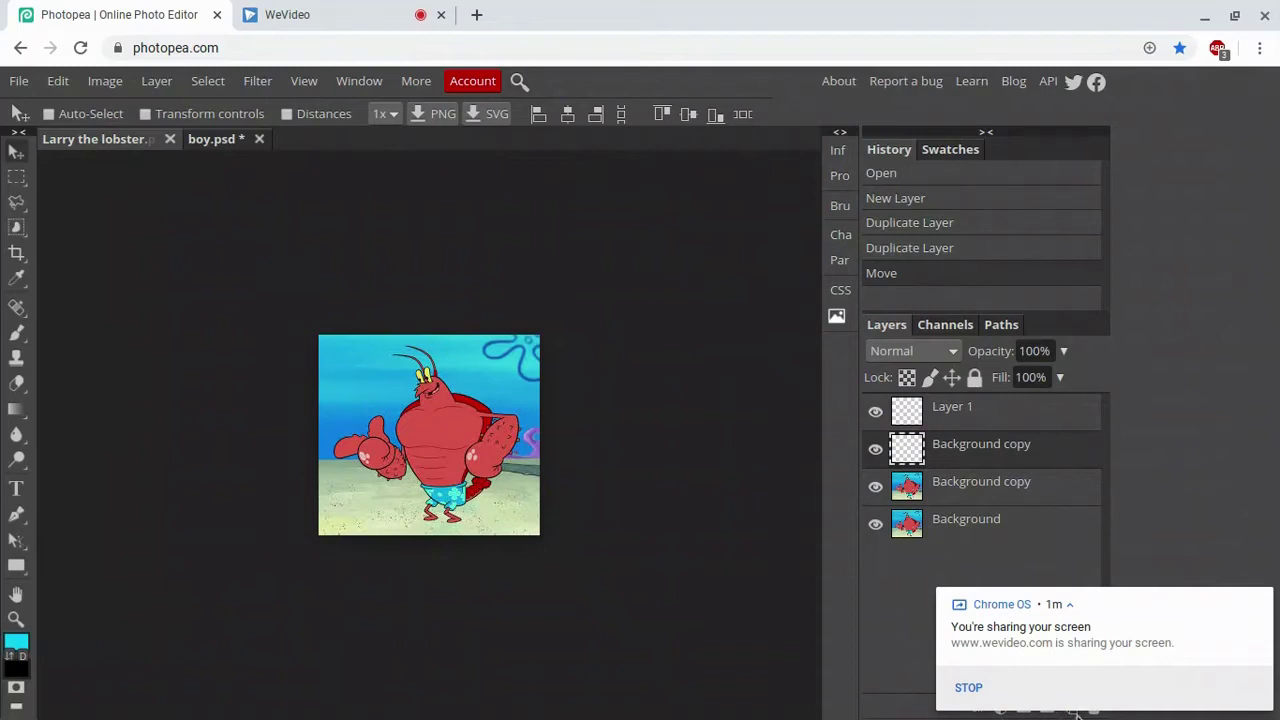
click(1258, 603)
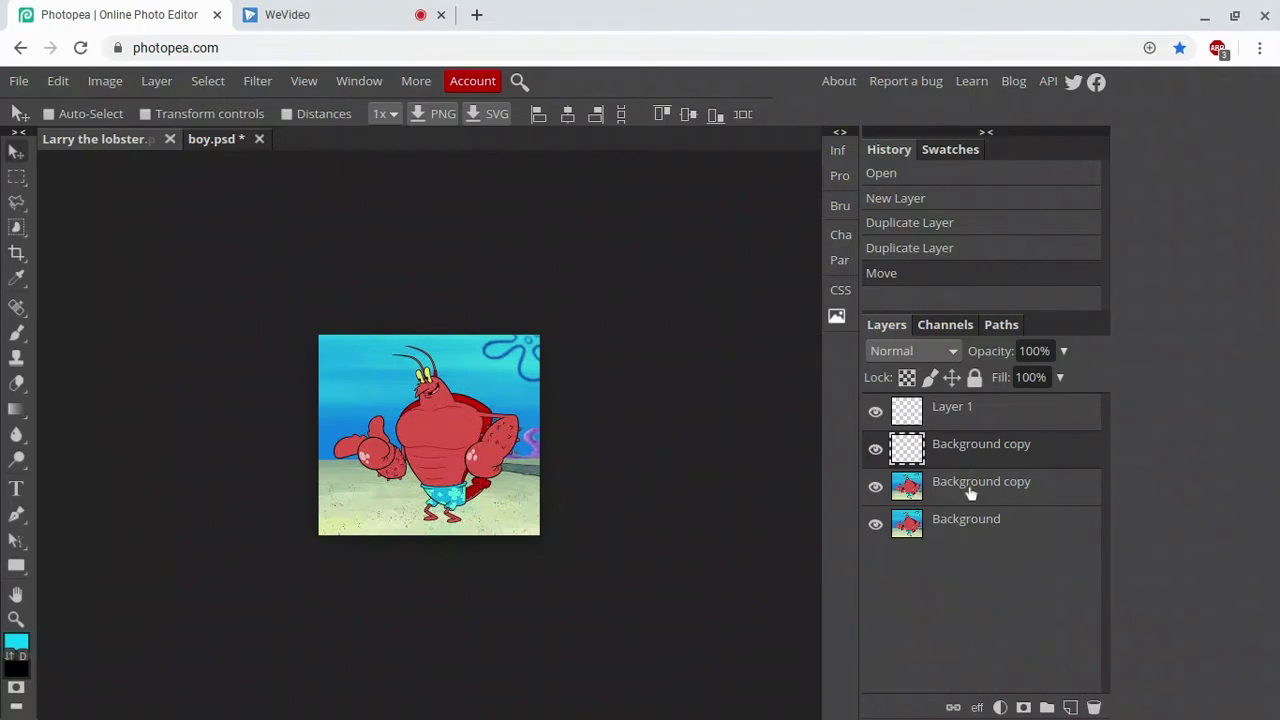
right_click(943, 495)
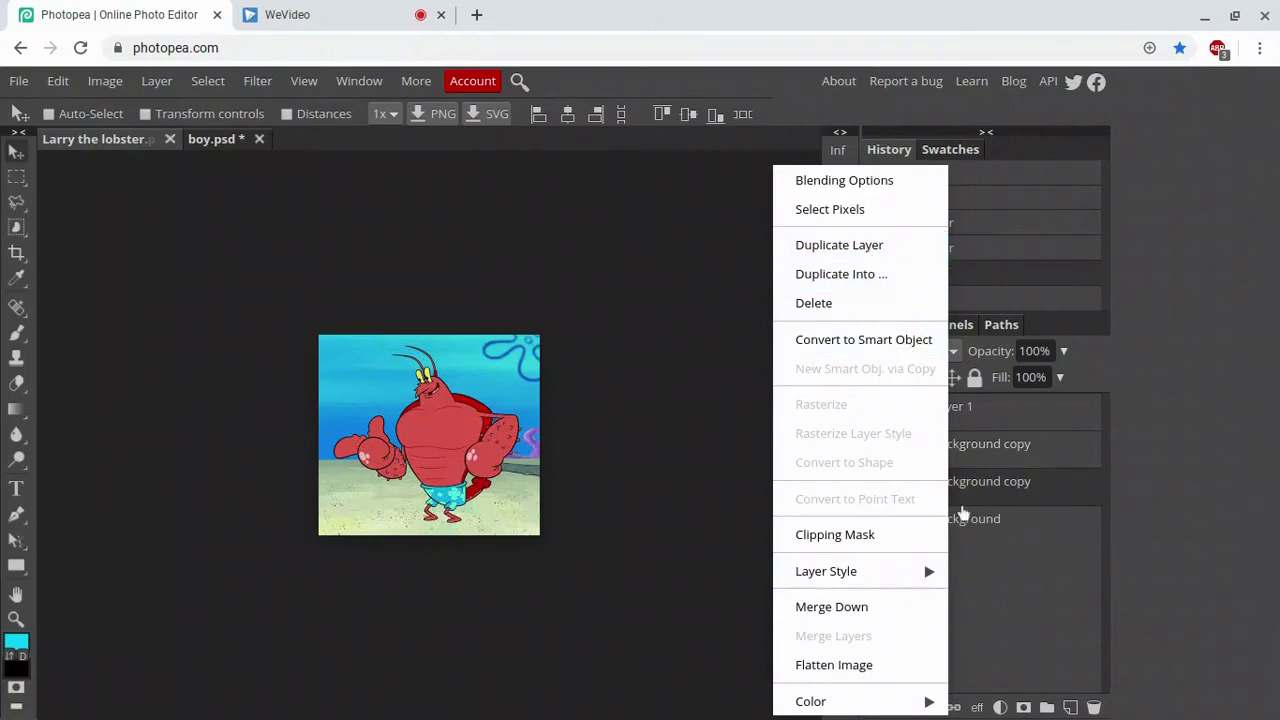
click(1003, 557)
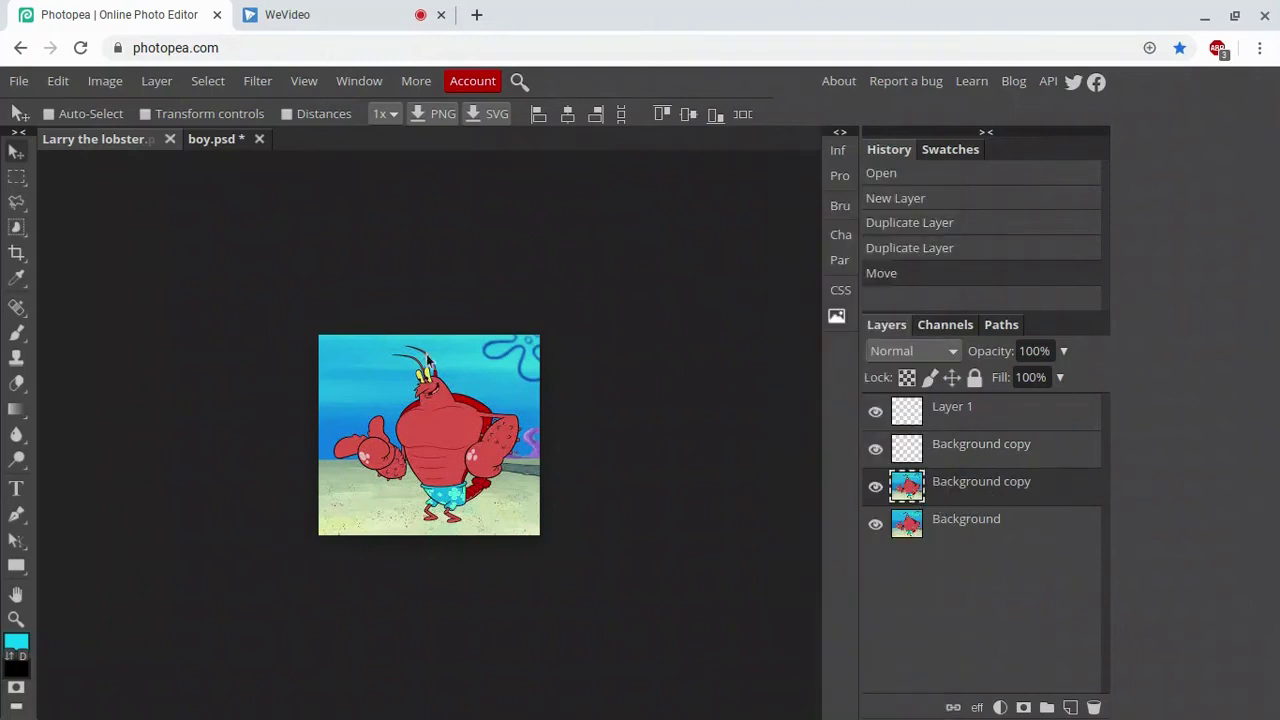
click(230, 140)
mouse_move(95, 139)
mouse_down()
mouse_move(250, 198)
mouse_move(190, 141)
mouse_move(225, 140)
mouse_up()
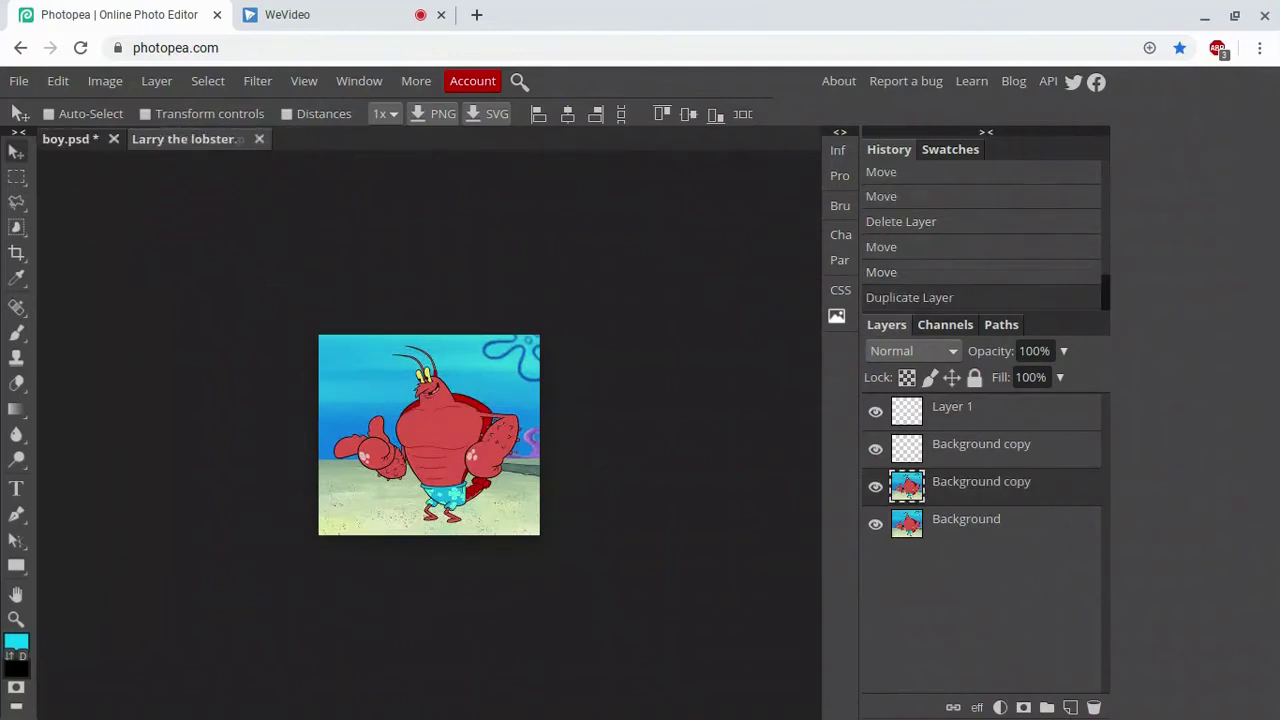
Bring the lobster copy layer into the boy document
click(82, 146)
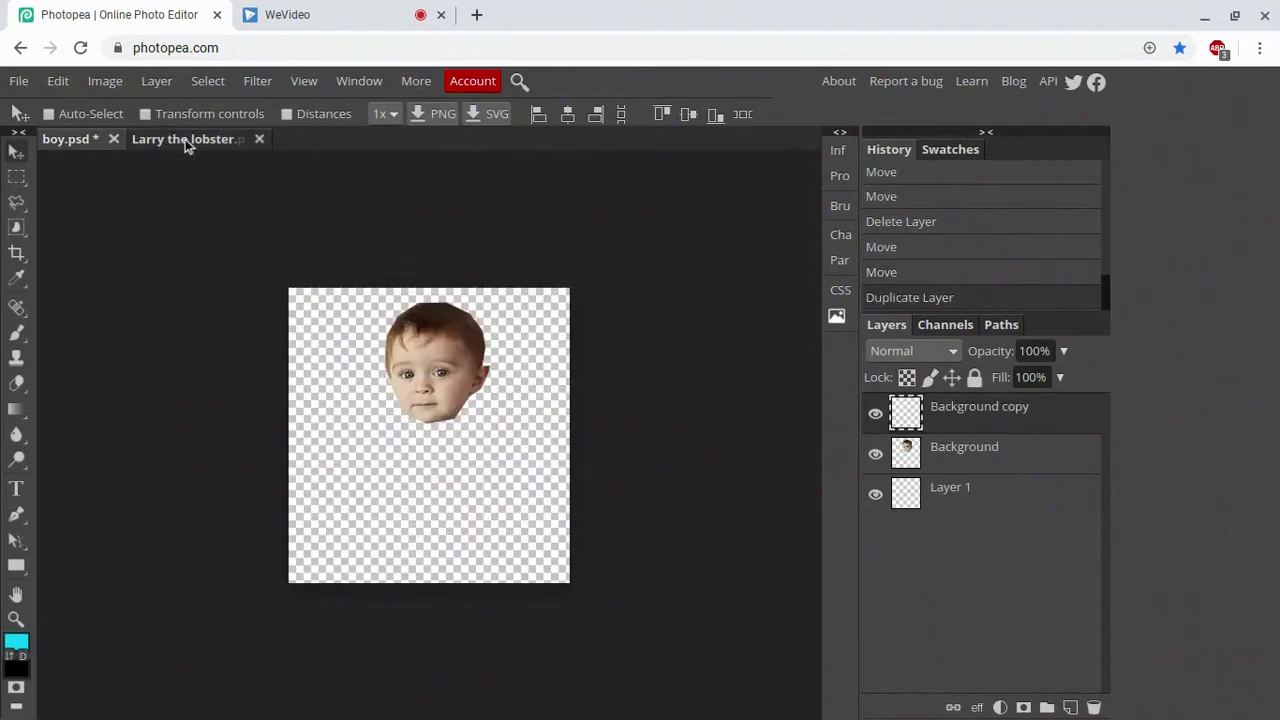
click(172, 142)
click(72, 145)
click(214, 140)
mouse_move(935, 485)
mouse_down()
mouse_move(93, 148)
mouse_move(430, 430)
mouse_move(485, 511)
mouse_up()
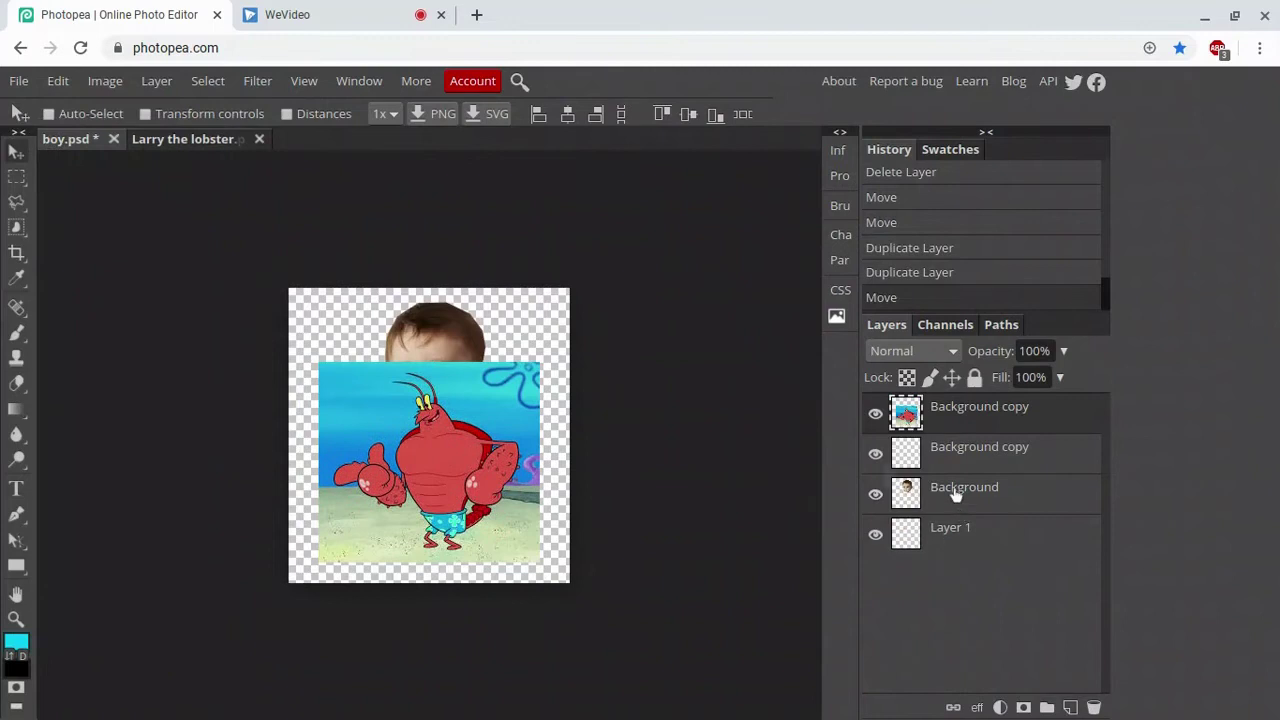
Put the face layer on top and shift the lobster left and up beneath it
mouse_move(957, 492)
mouse_down()
mouse_move(910, 447)
mouse_move(920, 430)
mouse_up()
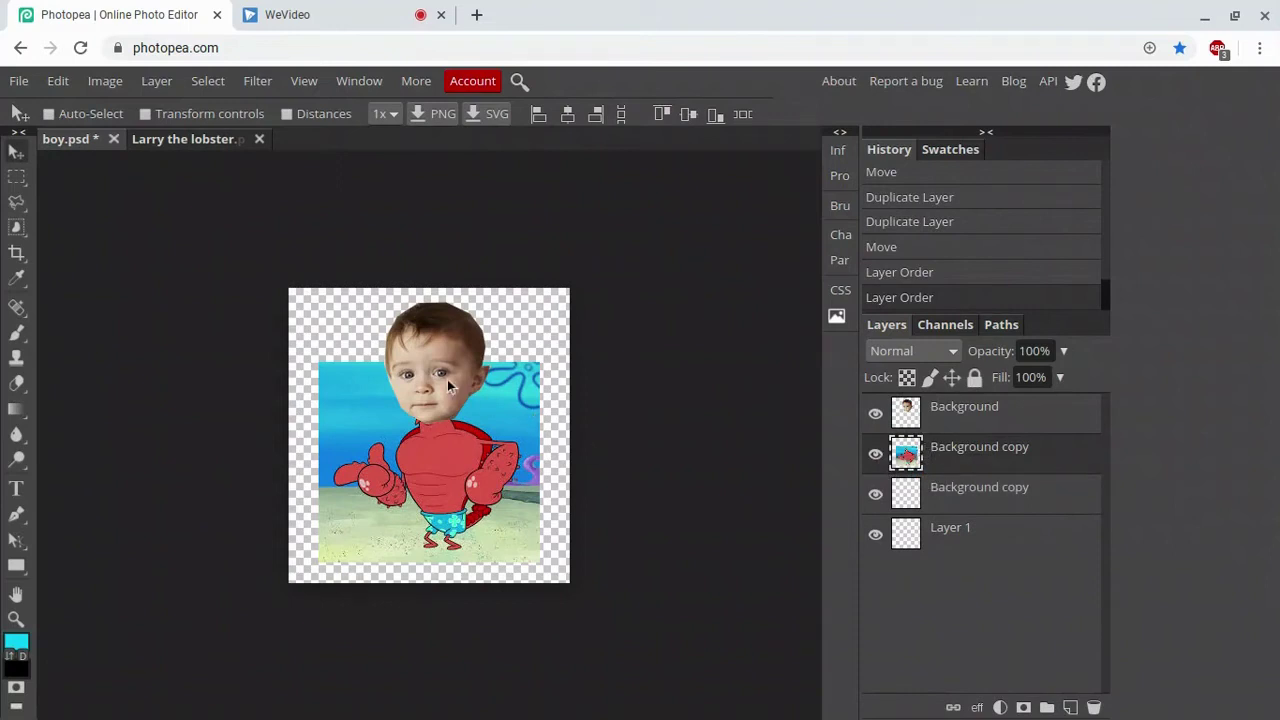
drag(448, 385, 441, 386)
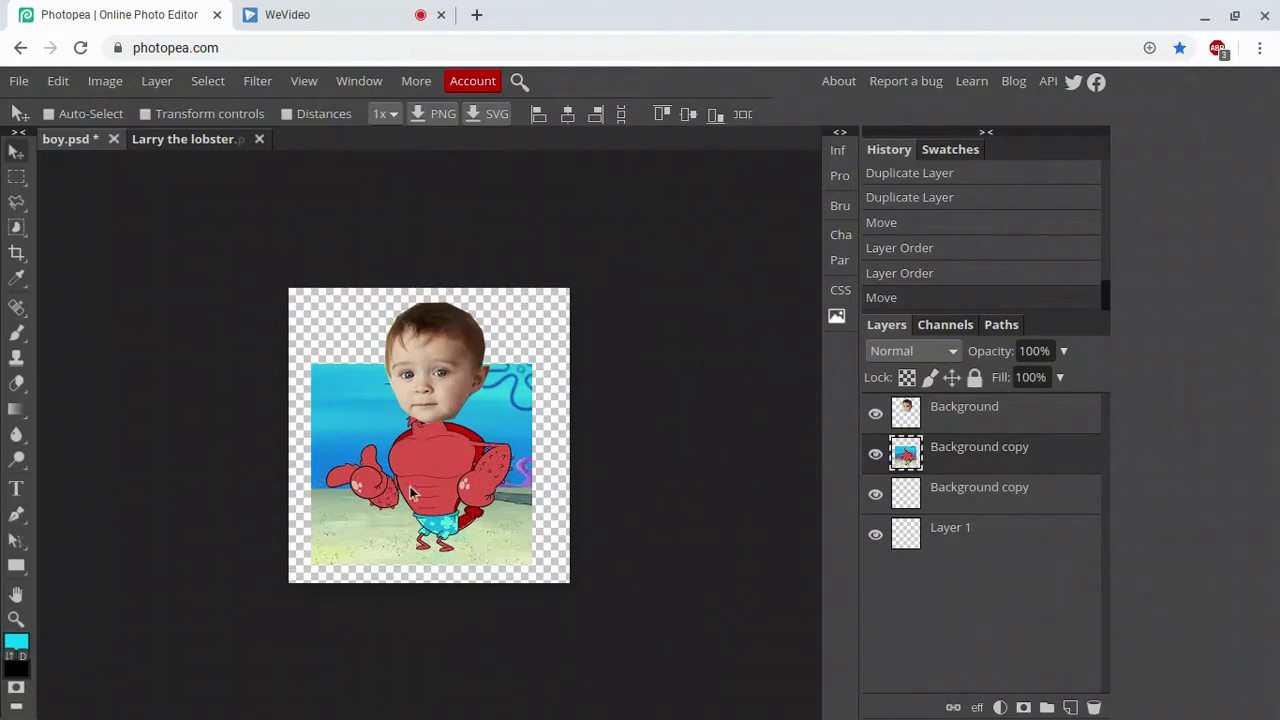
drag(415, 492, 420, 465)
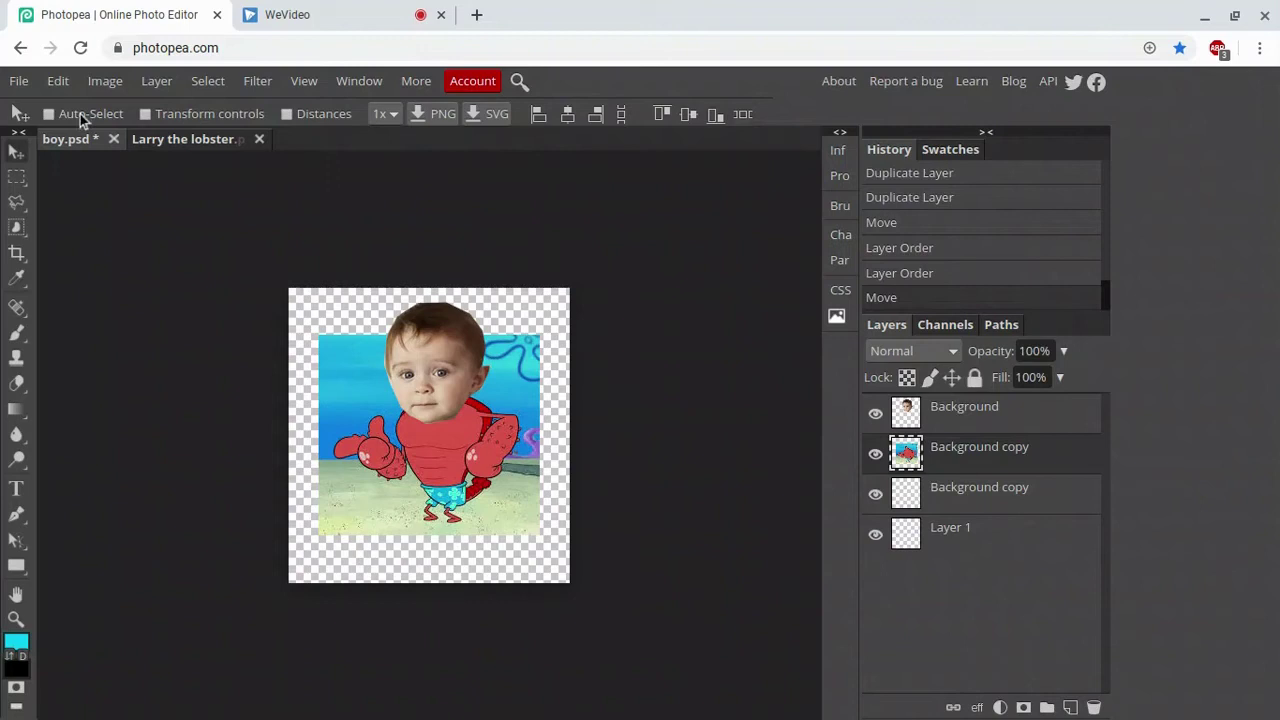
Scale the lobster layer to 127.12% width and 147.20% height to fill the canvas
click(186, 113)
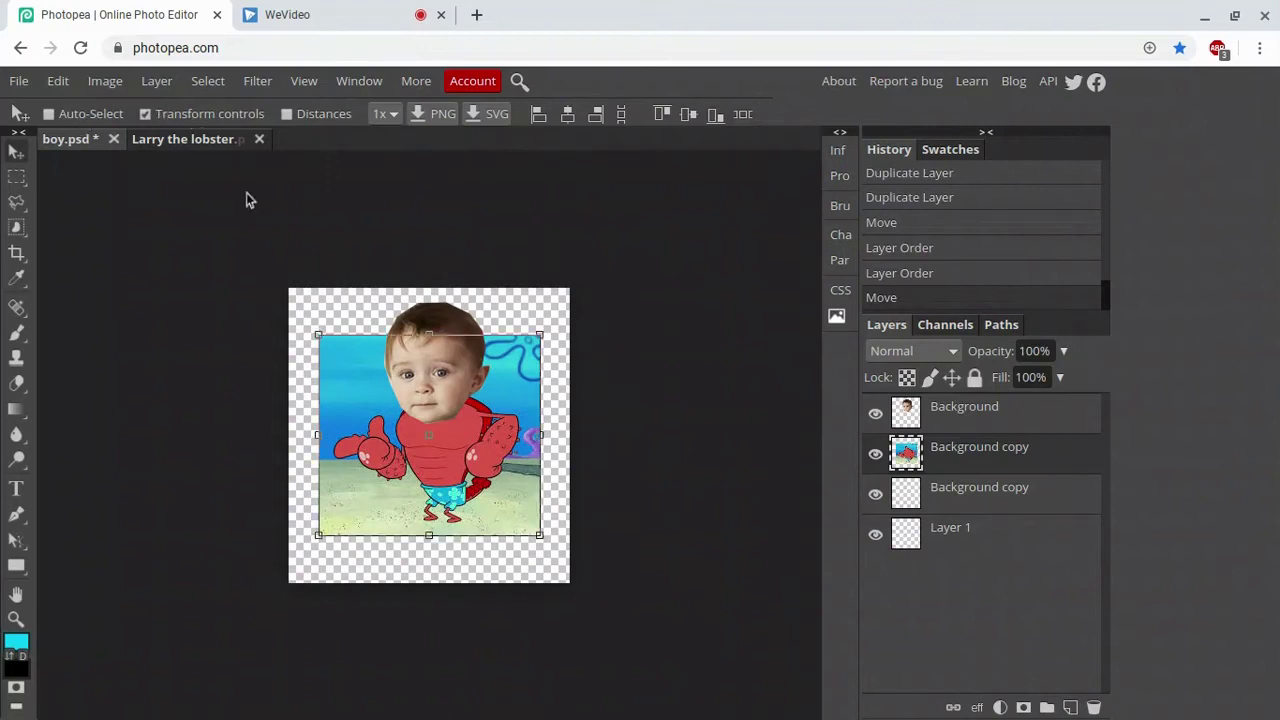
drag(536, 340, 569, 288)
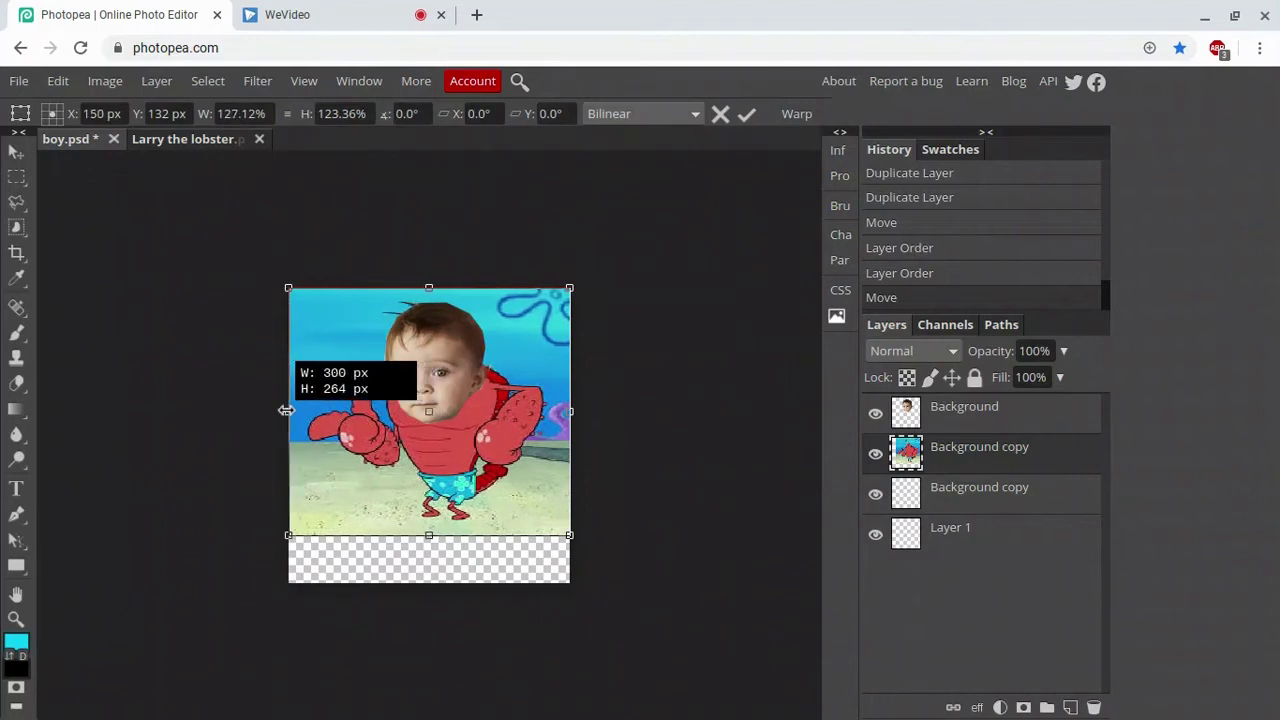
drag(318, 411, 288, 411)
drag(428, 535, 428, 582)
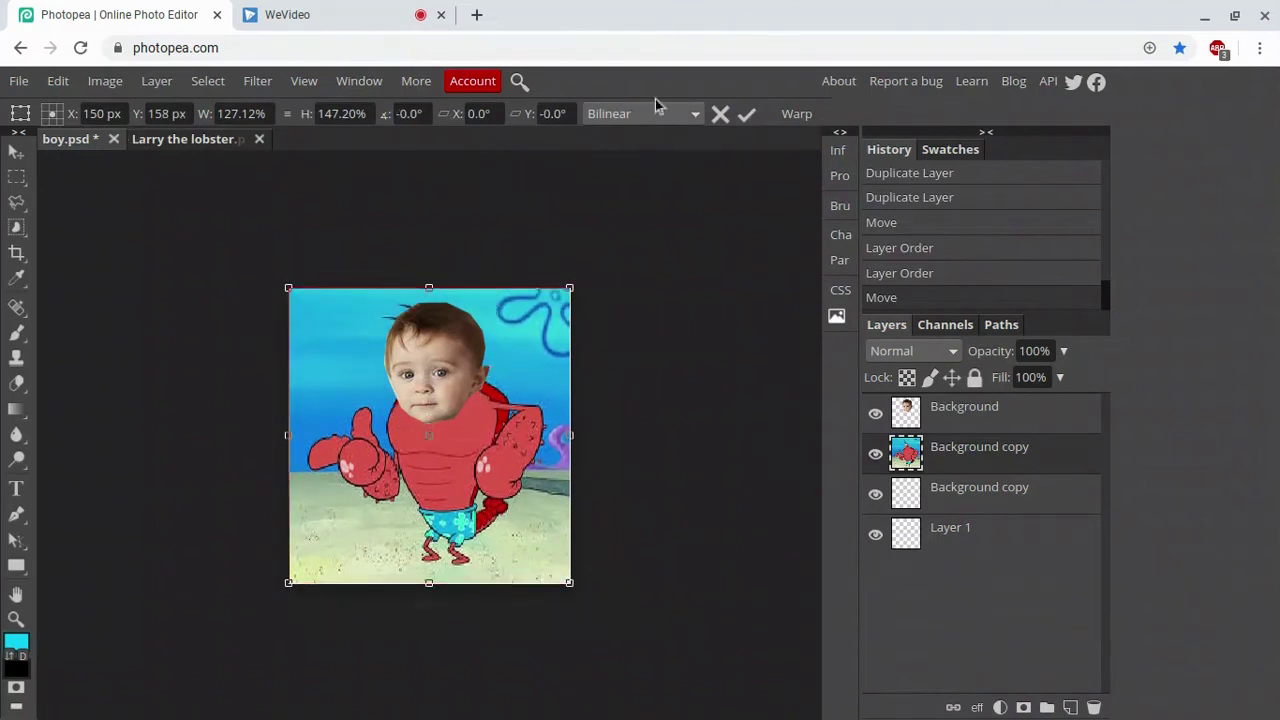
click(747, 114)
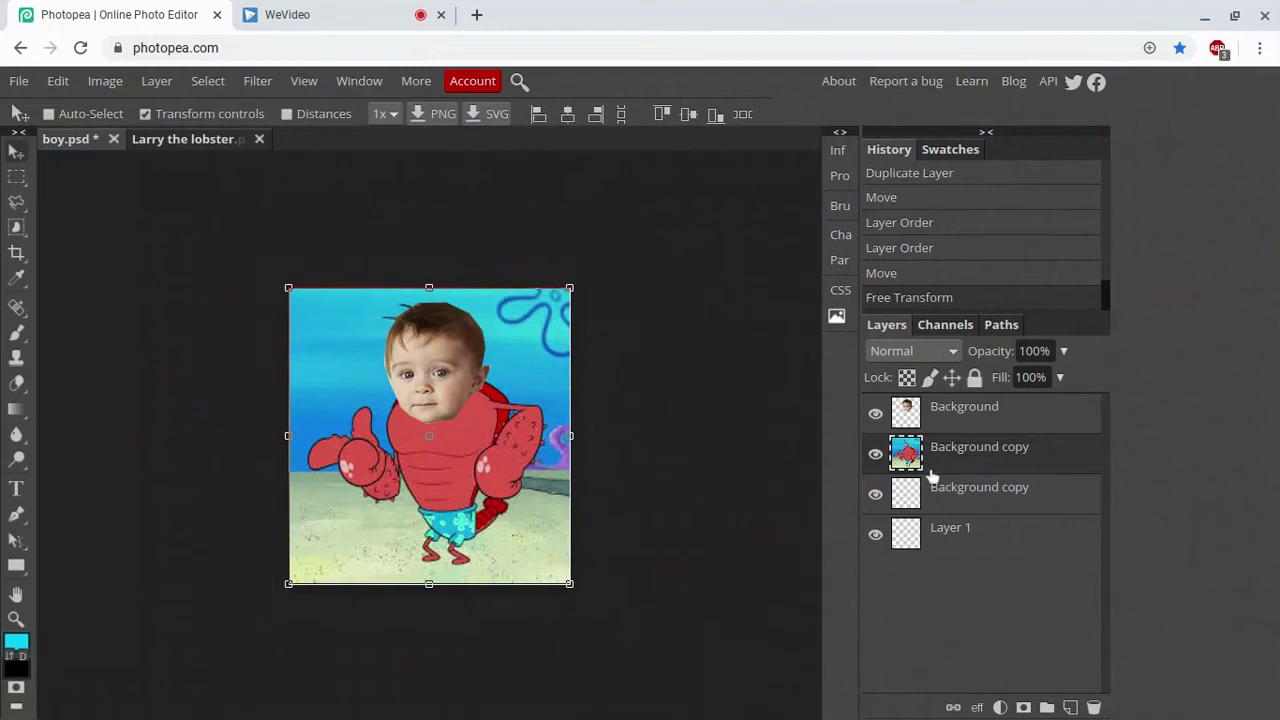
Select the face layer, cancel the accidental resize, and turn off Transform controls
click(918, 410)
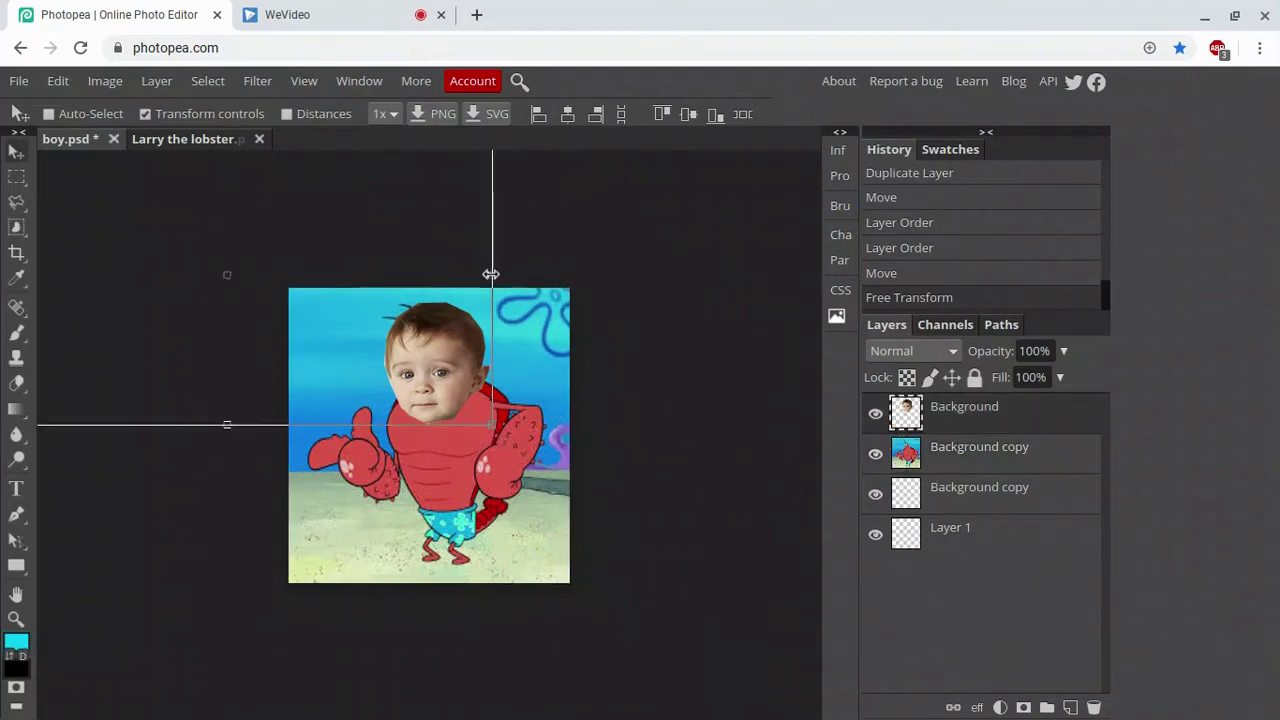
drag(490, 274, 498, 258)
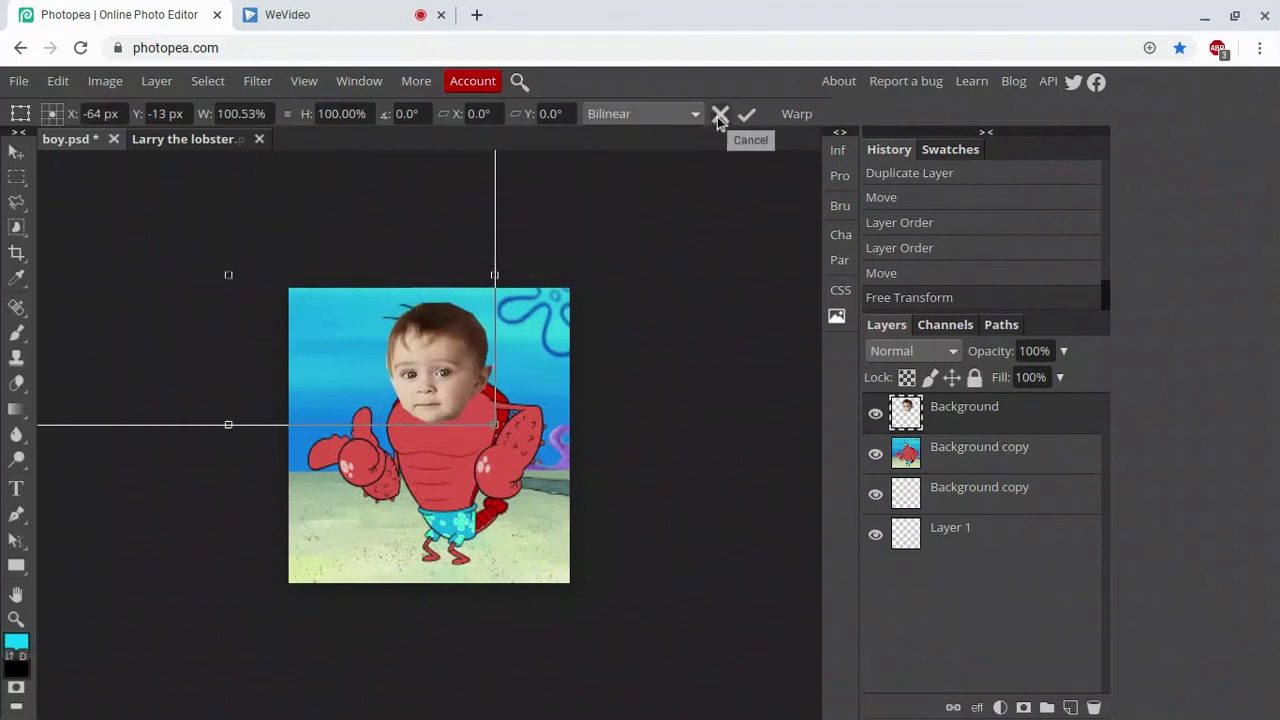
click(719, 115)
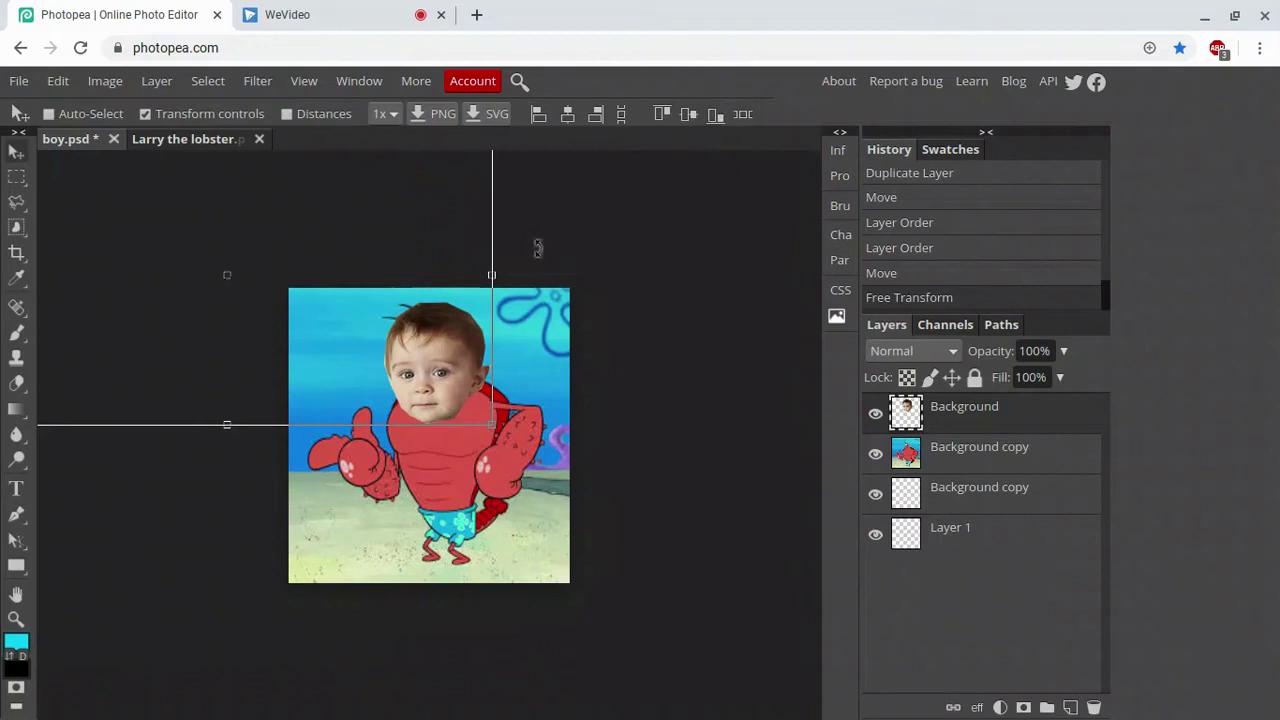
click(145, 114)
Move the face up and nudge it until it sits snugly on Larry's neck
drag(432, 359, 432, 334)
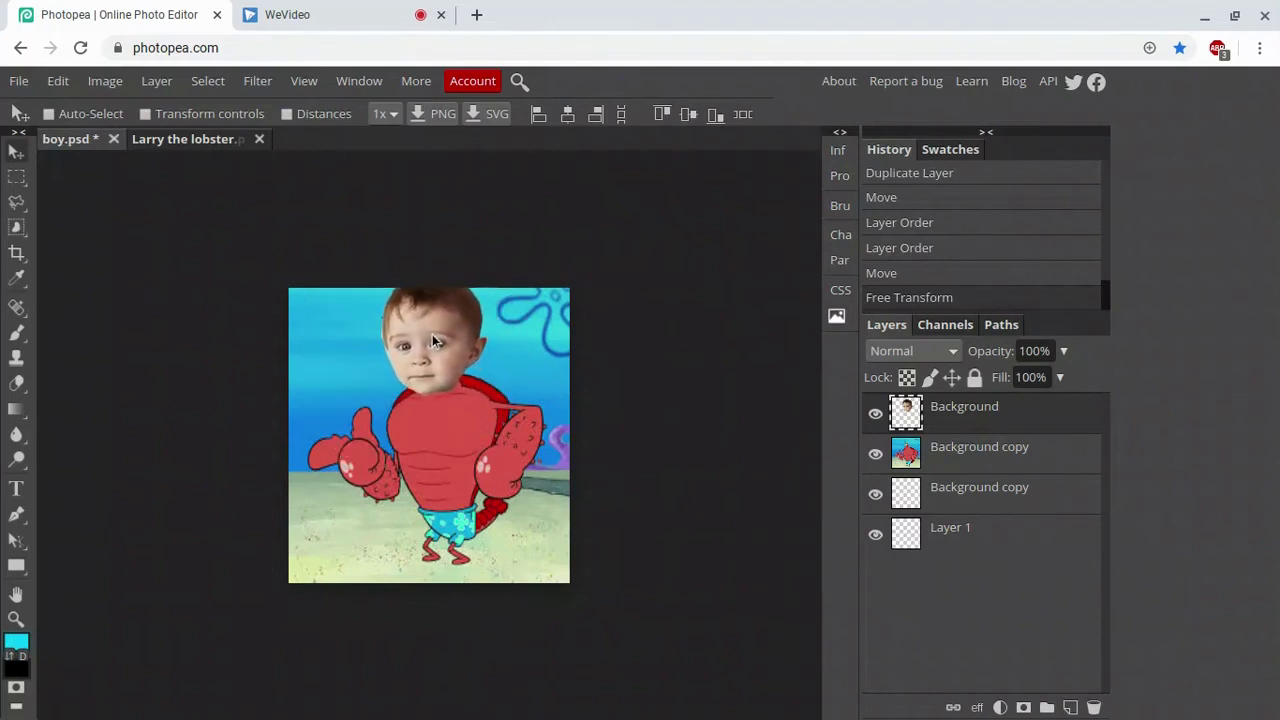
drag(432, 334, 435, 337)
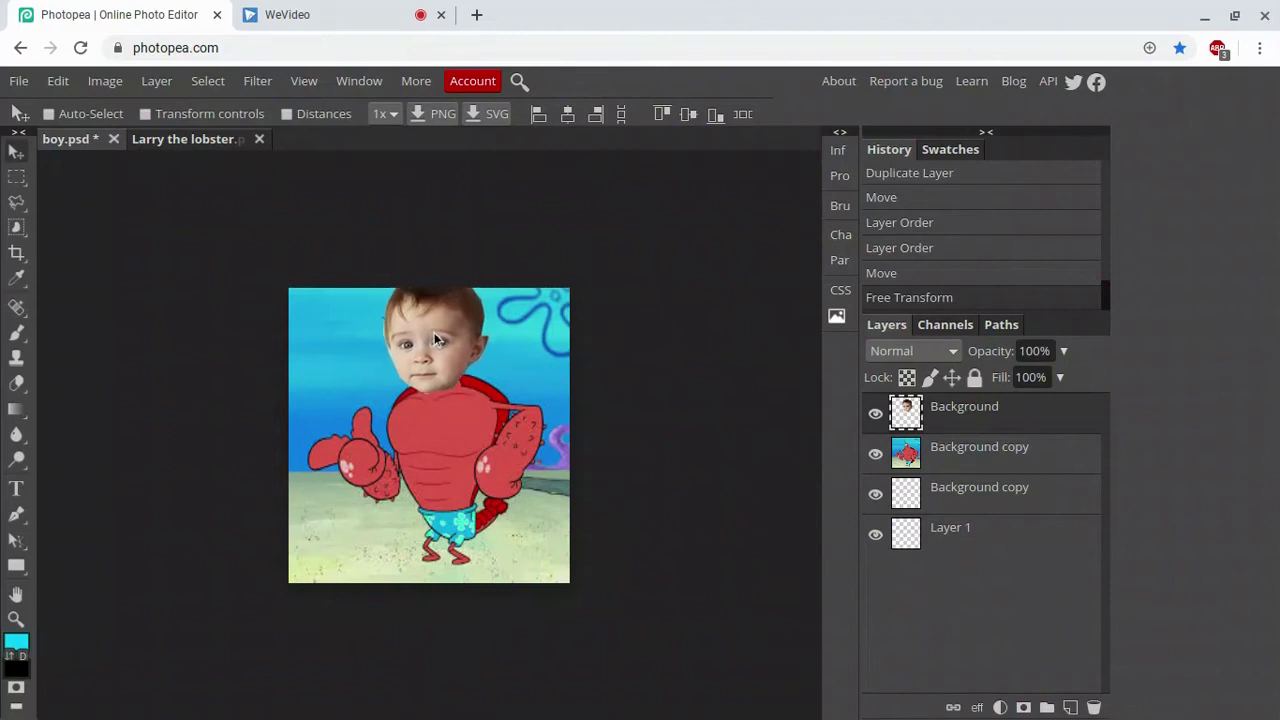
drag(434, 338, 432, 341)
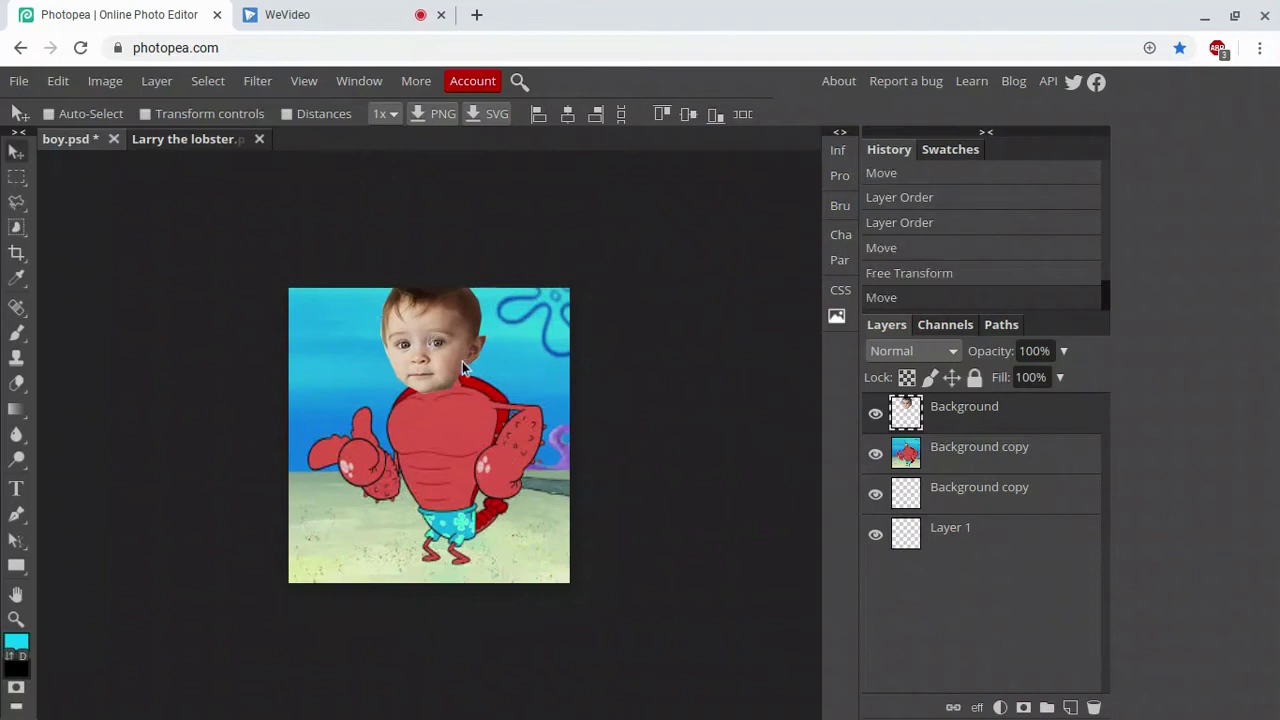
drag(446, 362, 442, 358)
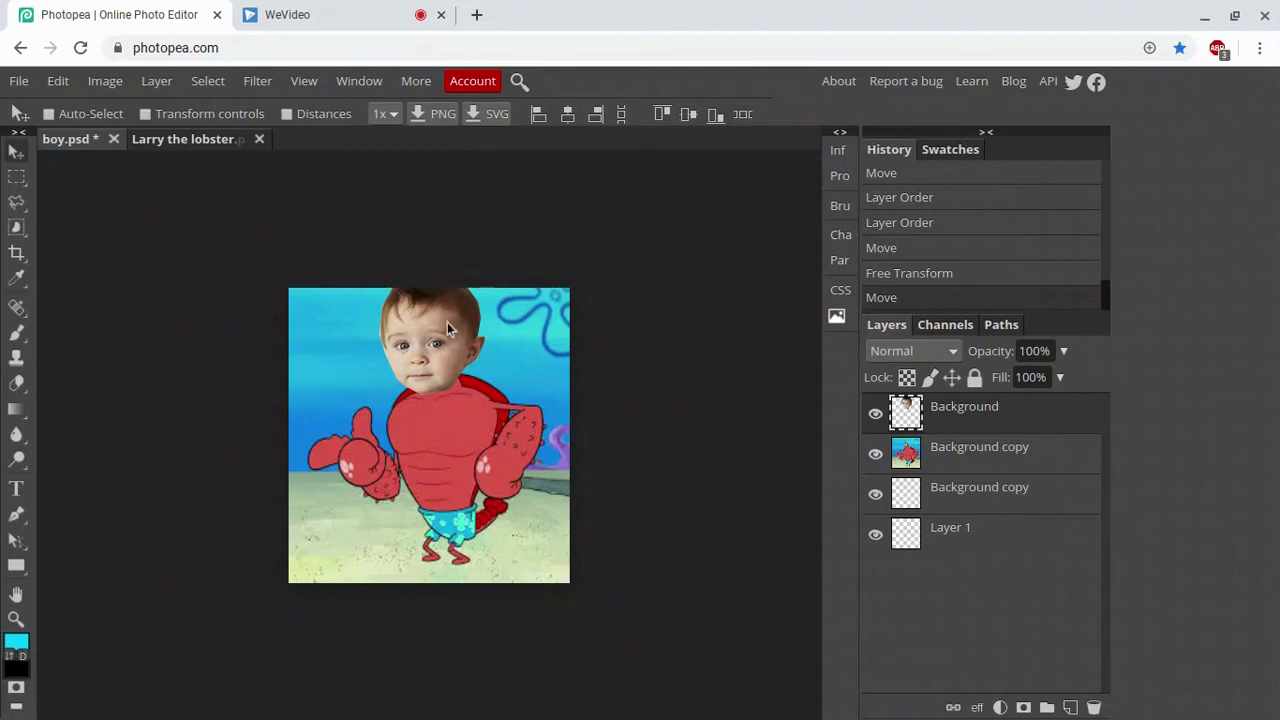
click(18, 81)
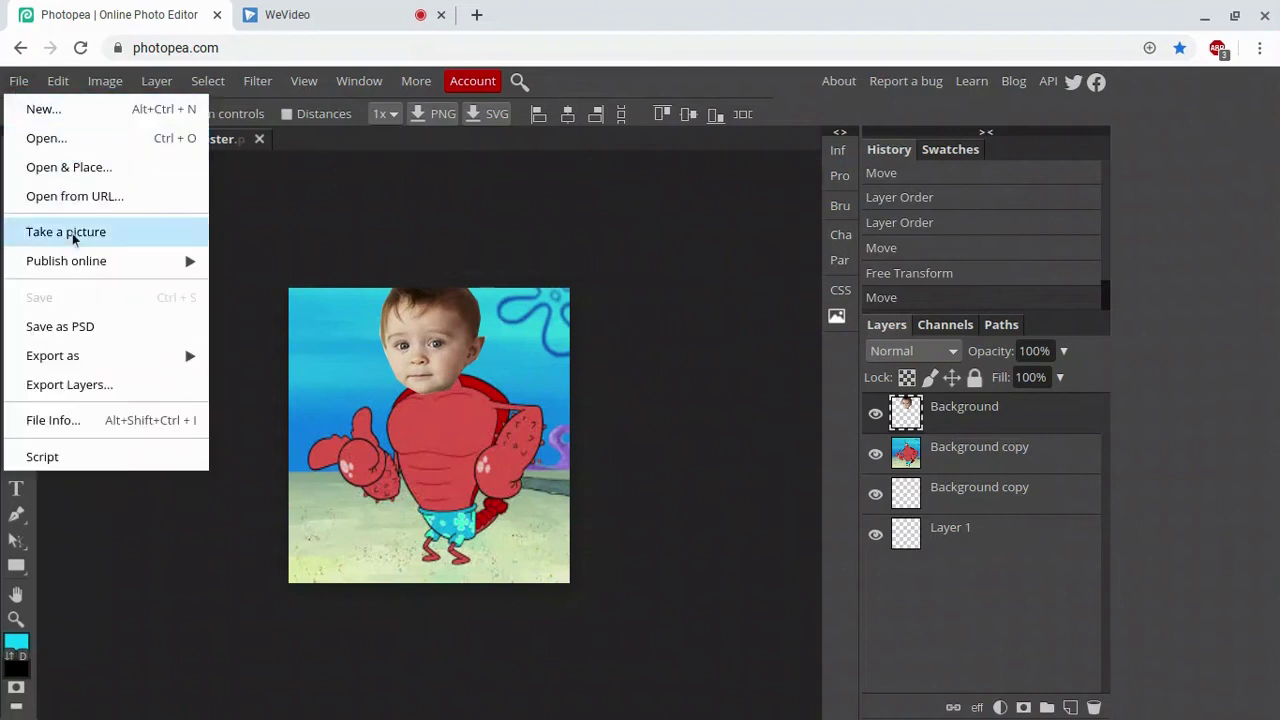
mouse_move(60, 355)
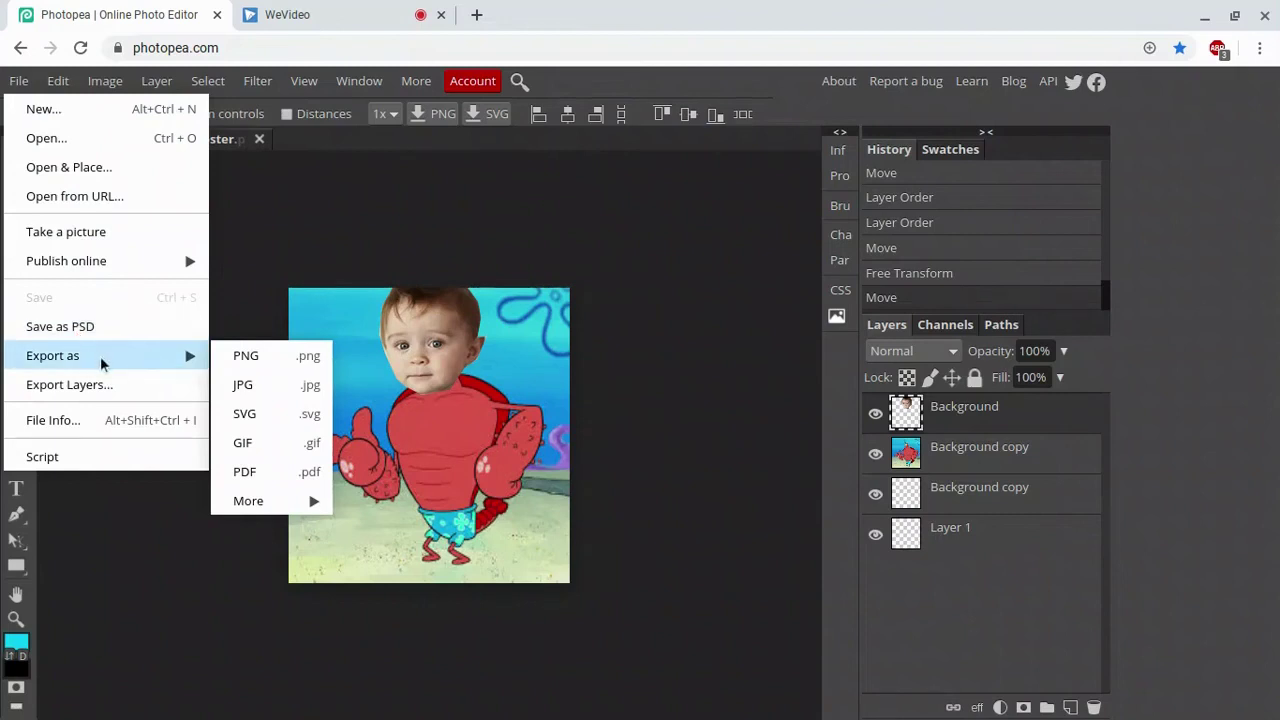
click(702, 300)
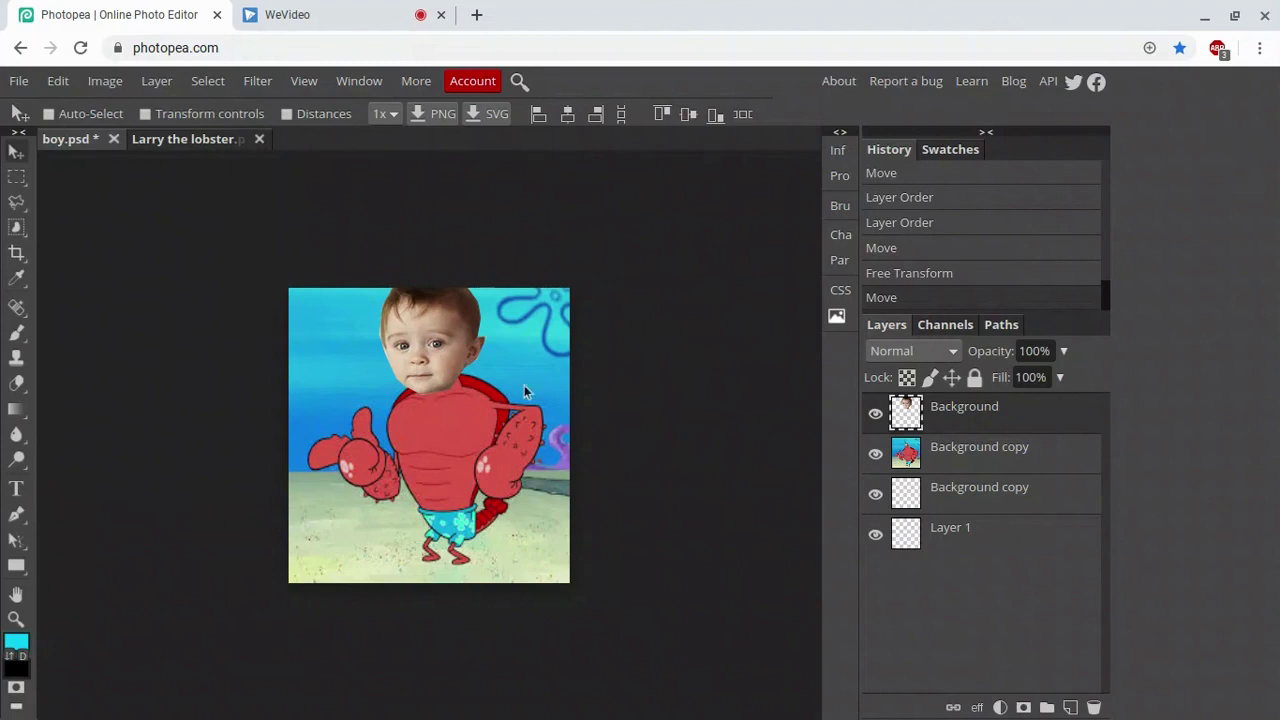